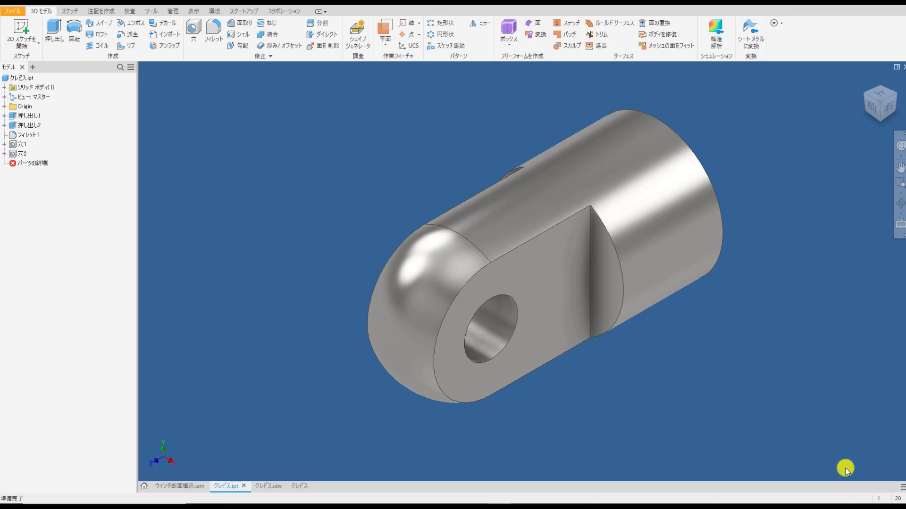
Place a right-side base view of the clevis and two projected views on its drawing sheet
click(294, 485)
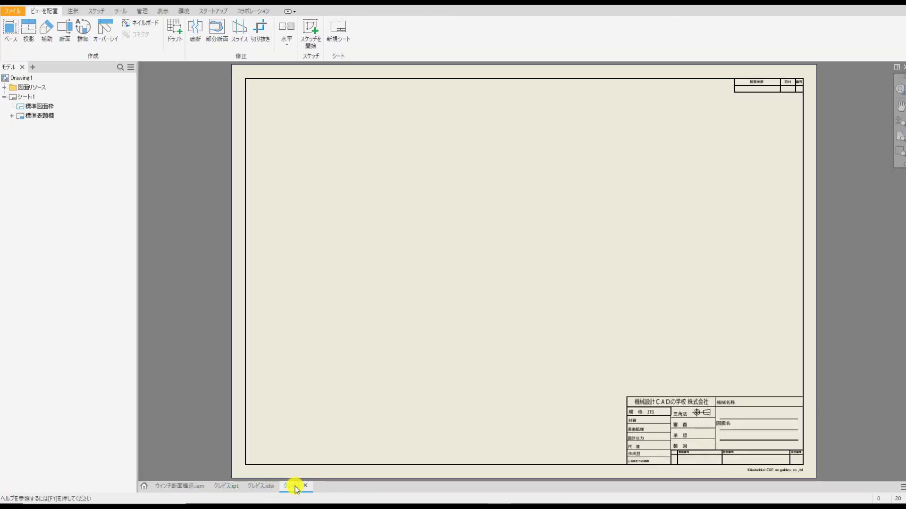
click(10, 29)
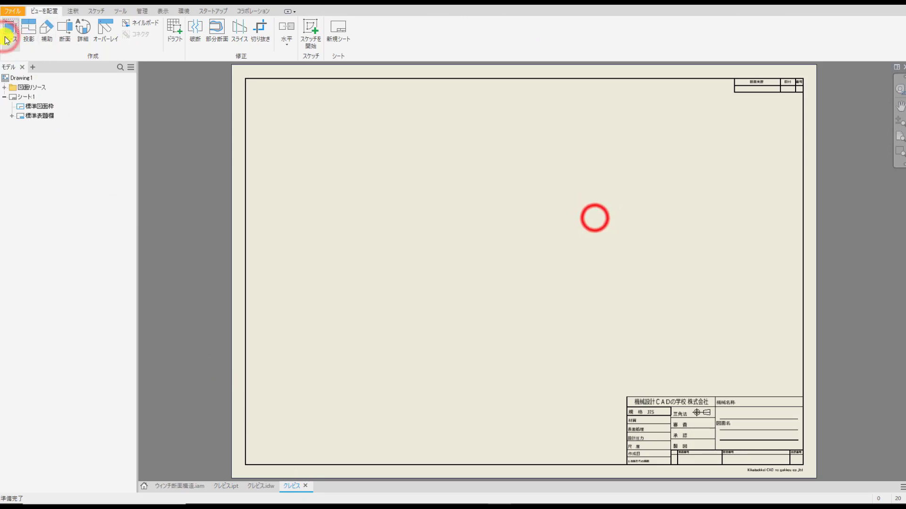
click(595, 218)
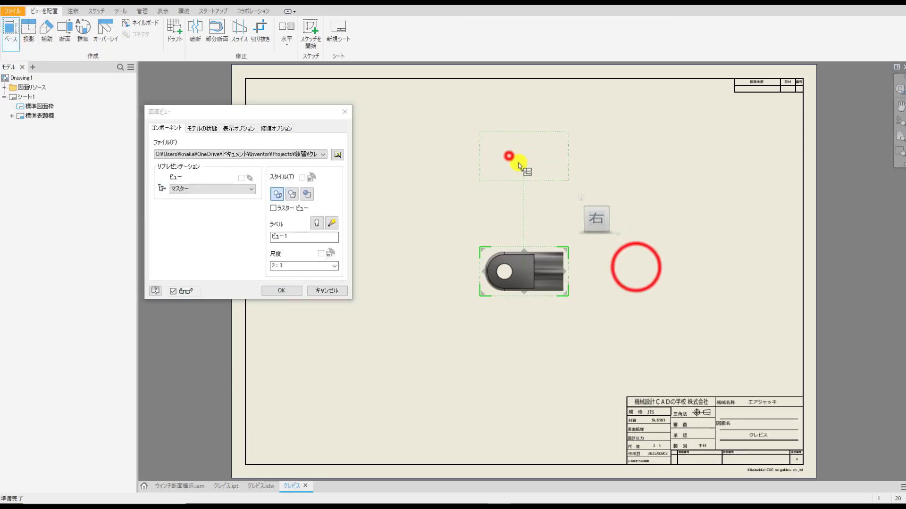
click(635, 268)
click(681, 165)
click(285, 291)
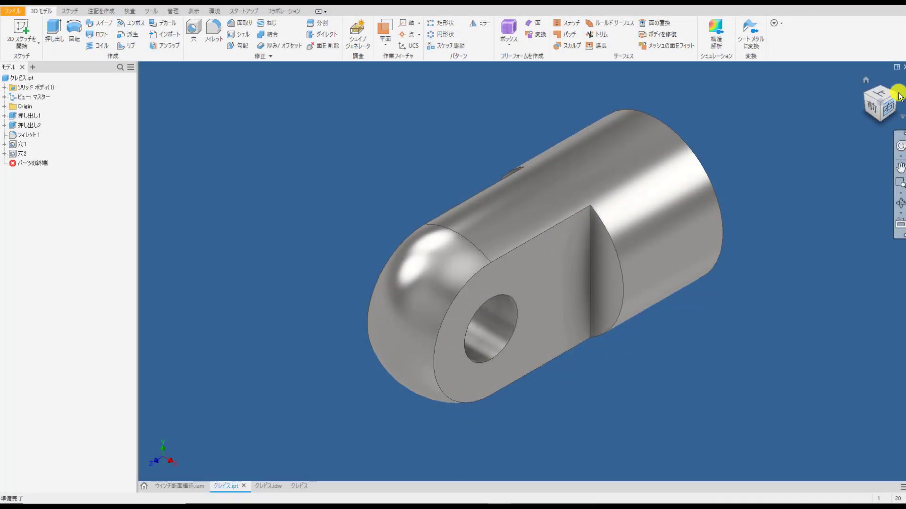
Change the circle's diameter dimension in 押し出し1's sketch to 25 and finish the sketch
drag(894, 95, 899, 96)
click(899, 96)
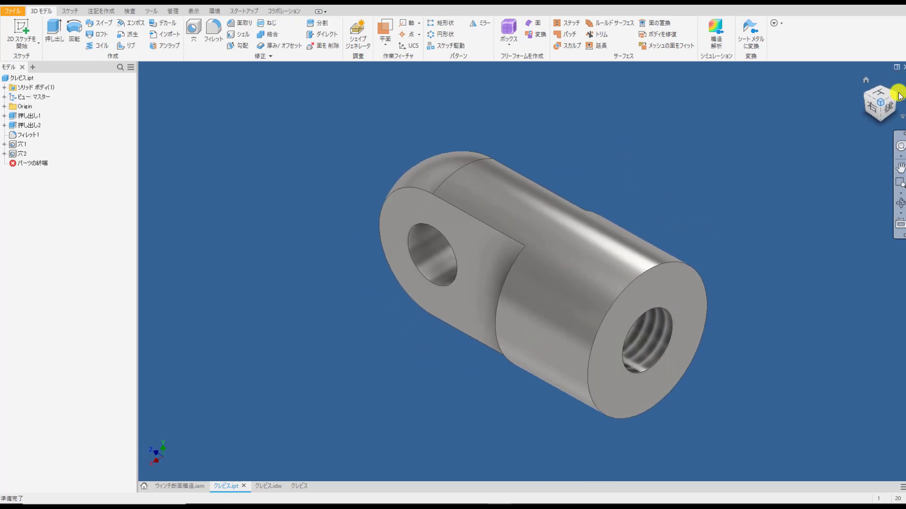
click(5, 116)
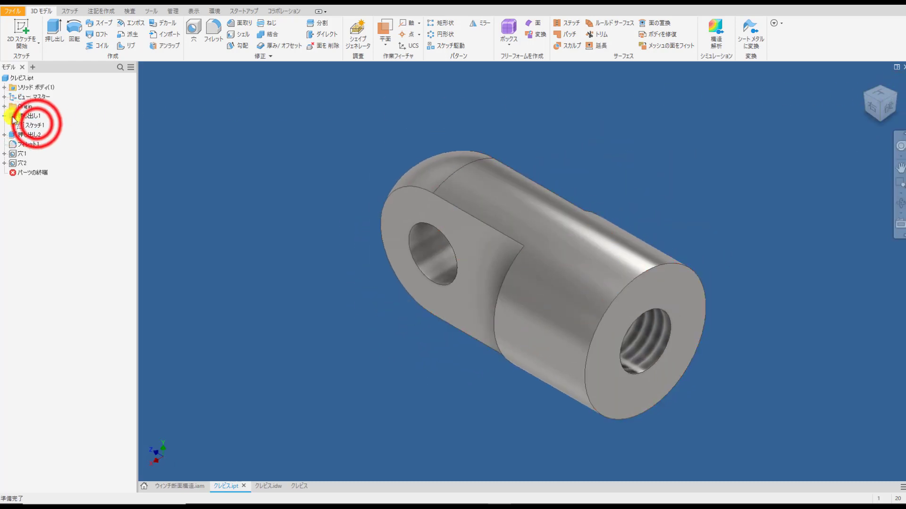
double_click(37, 125)
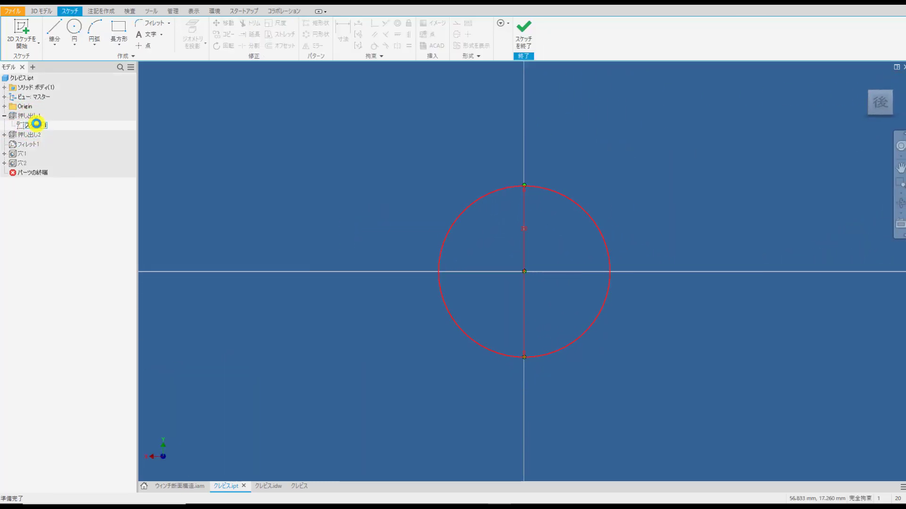
double_click(525, 229)
text(25)
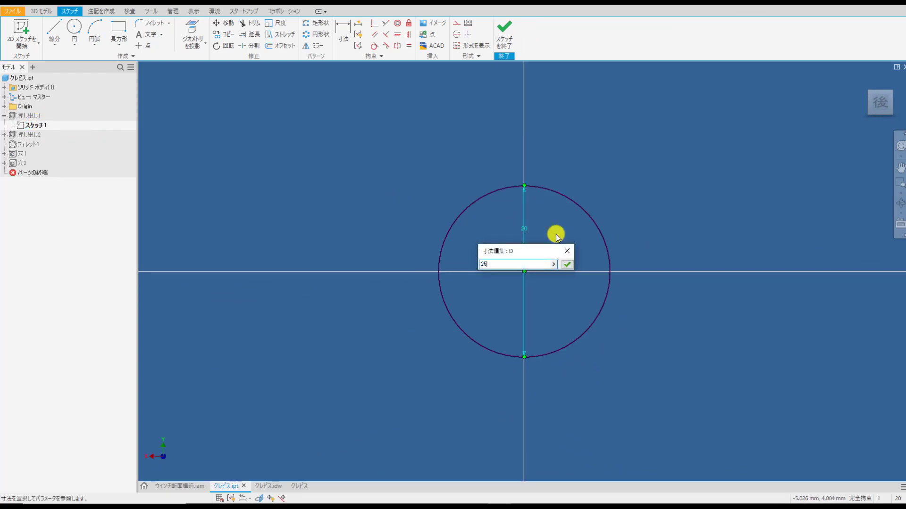
key(Return)
click(504, 32)
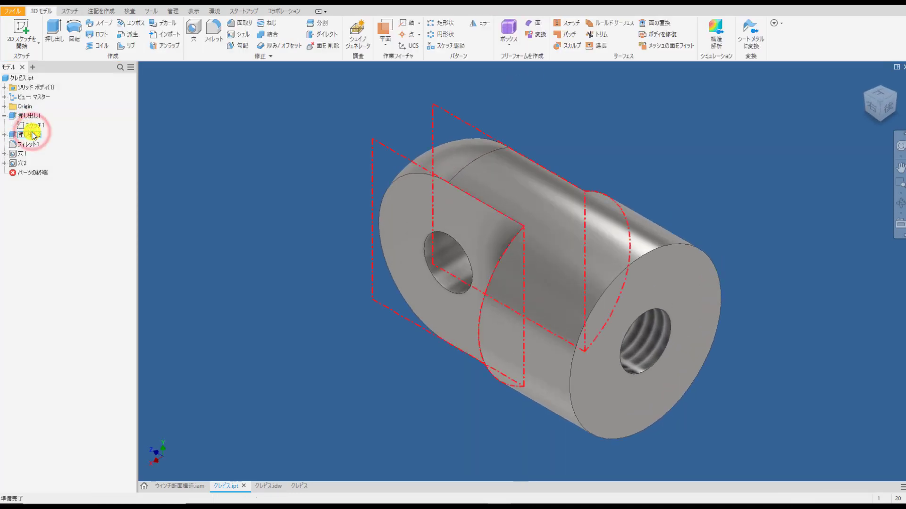
Open the 押し出し1 extrusion and enter 45 mm as its distance
click(30, 115)
double_click(30, 116)
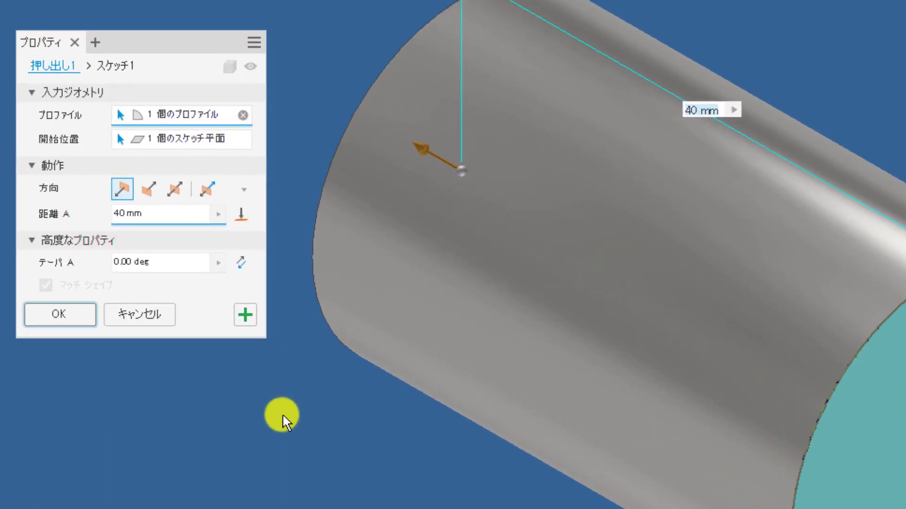
text(4)
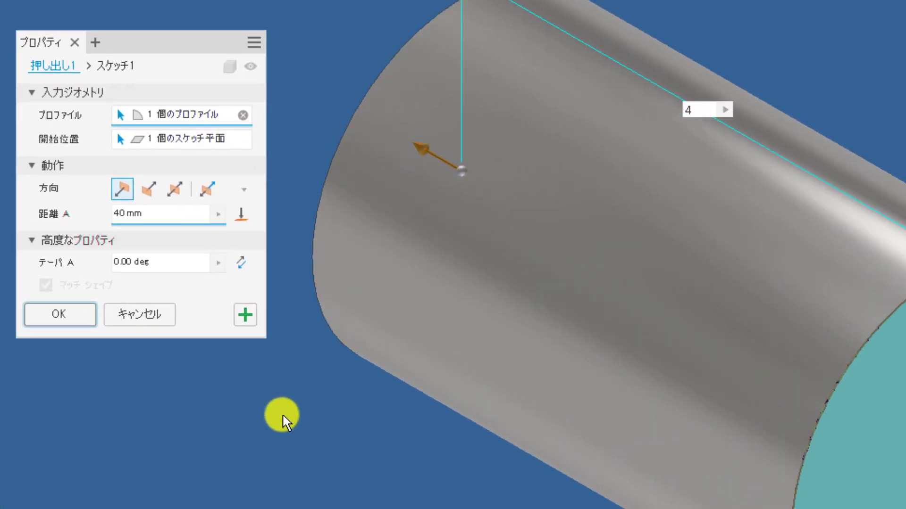
text(5)
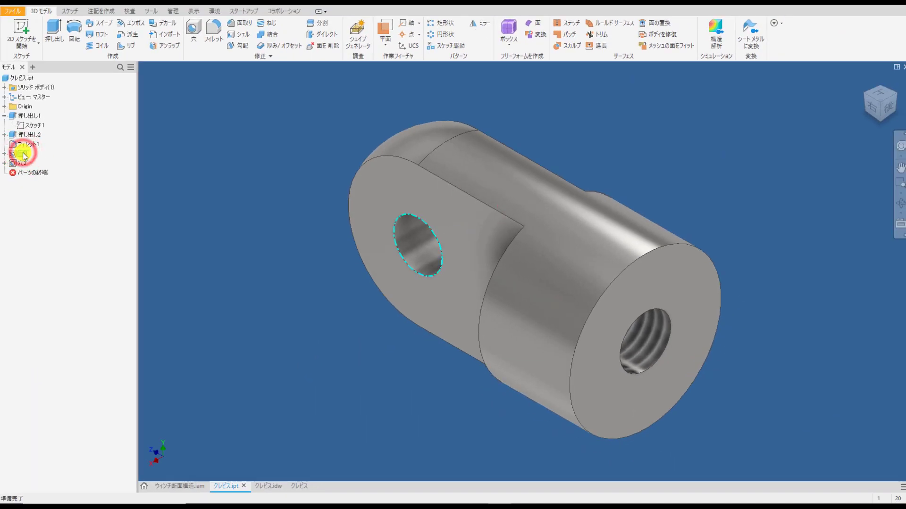
Open hole 穴1 and change its diameter from 8 mm to 10 mm
double_click(21, 153)
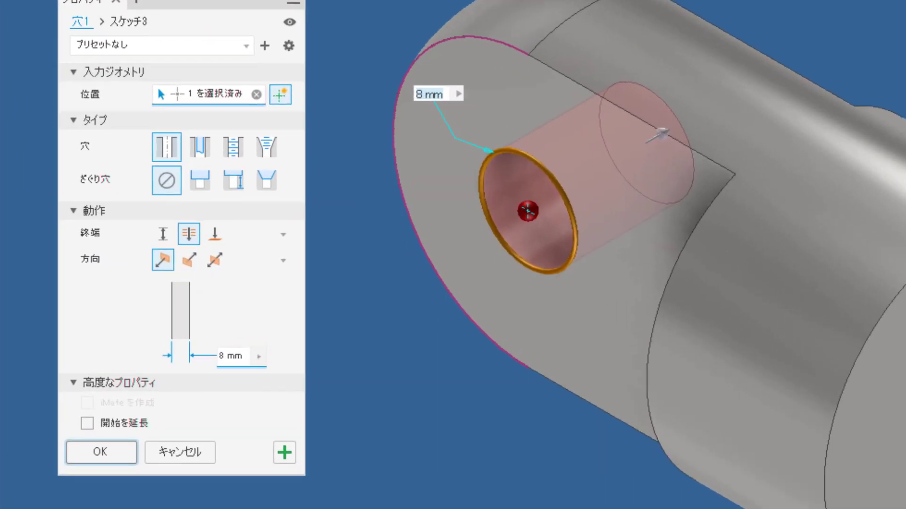
text(10)
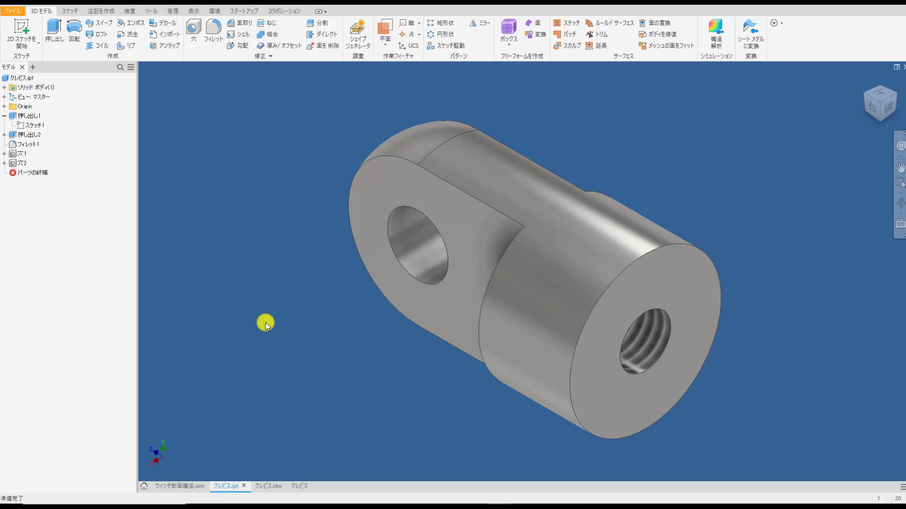
Bring the クレビス.idw drawing to the front
click(273, 486)
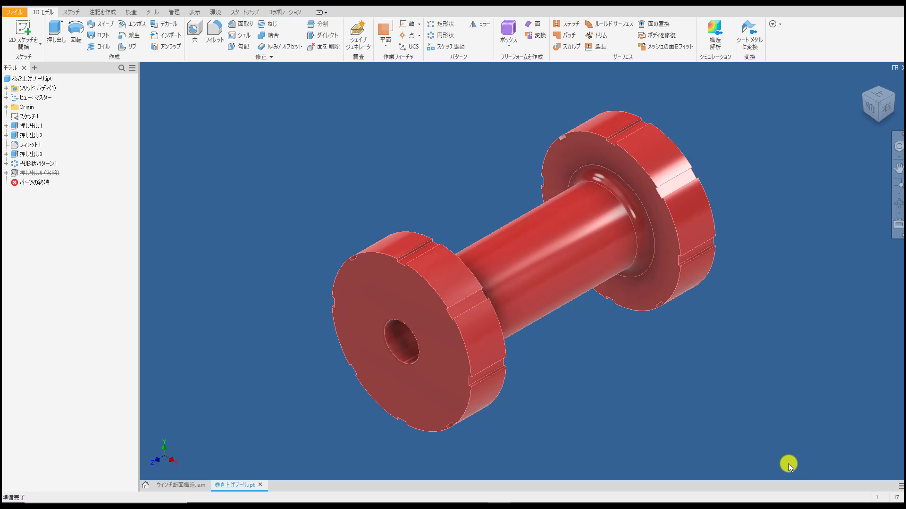
Unsuppress the 押し出し6 cut feature with フィーチャの省略解除
click(39, 173)
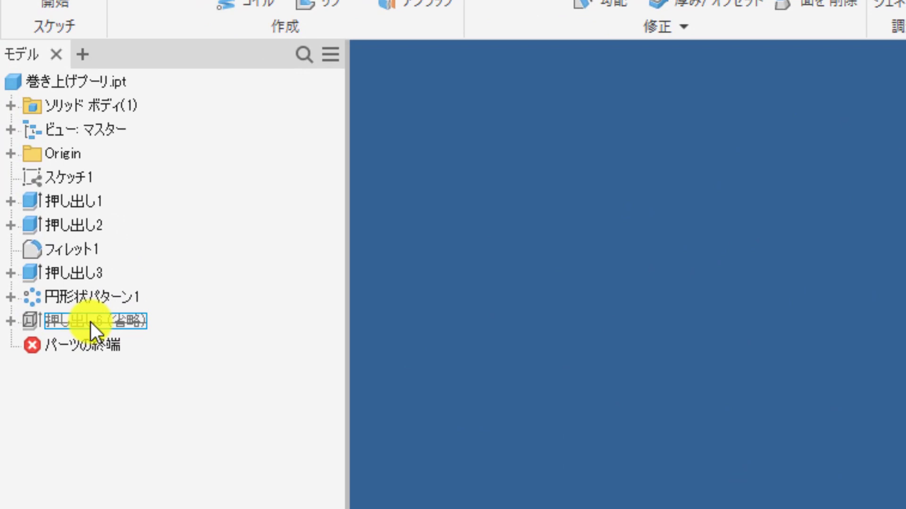
right_click(90, 322)
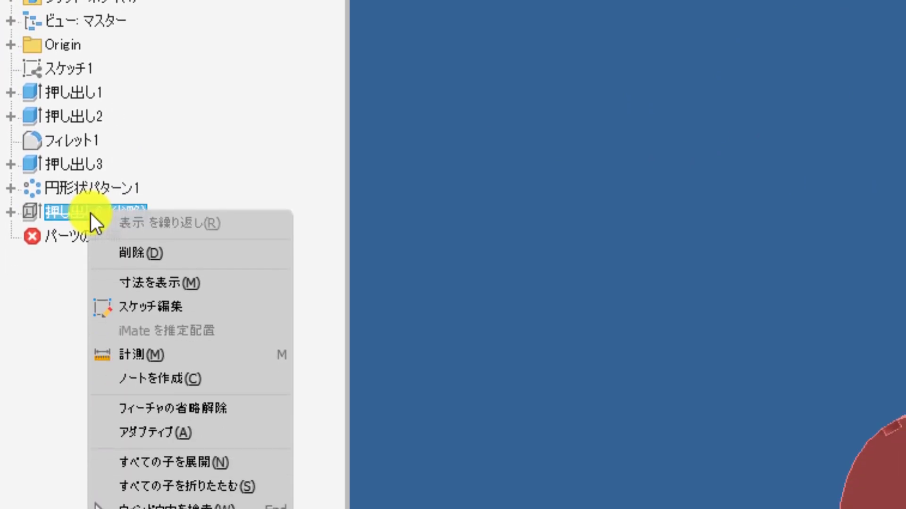
click(234, 303)
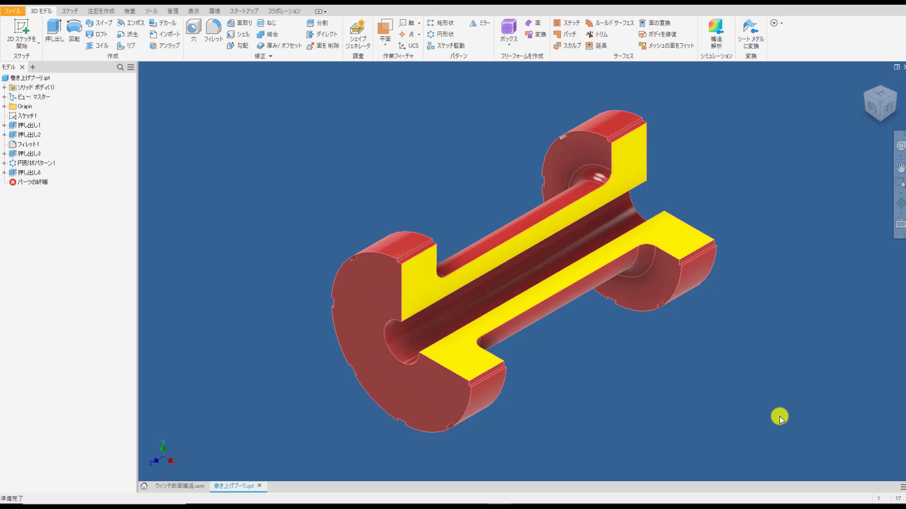
click(4, 173)
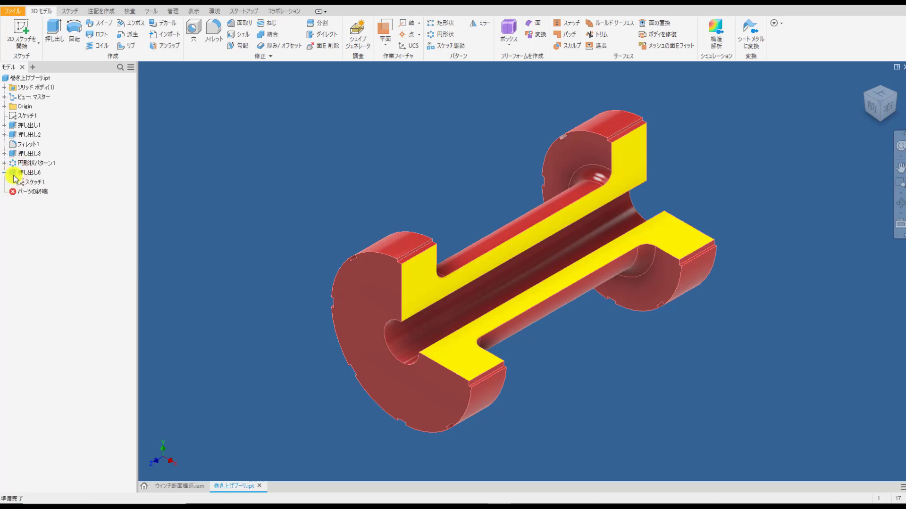
click(42, 184)
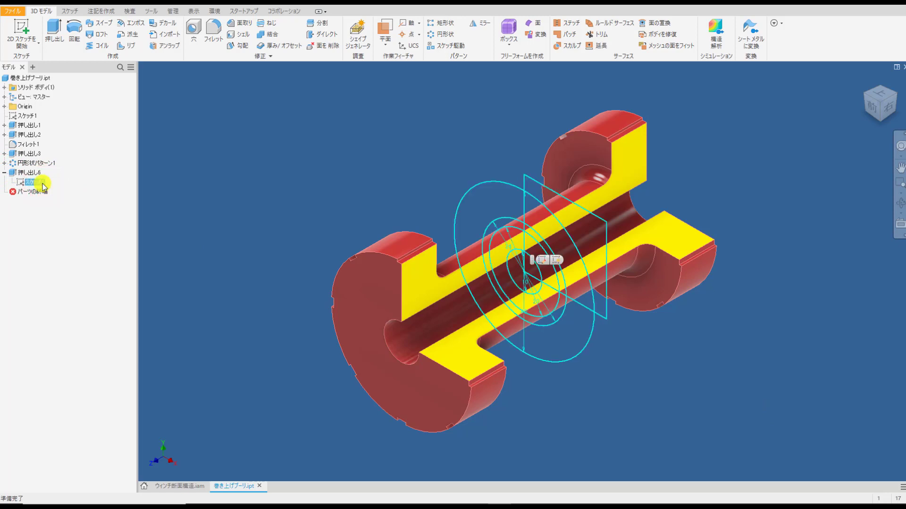
double_click(43, 186)
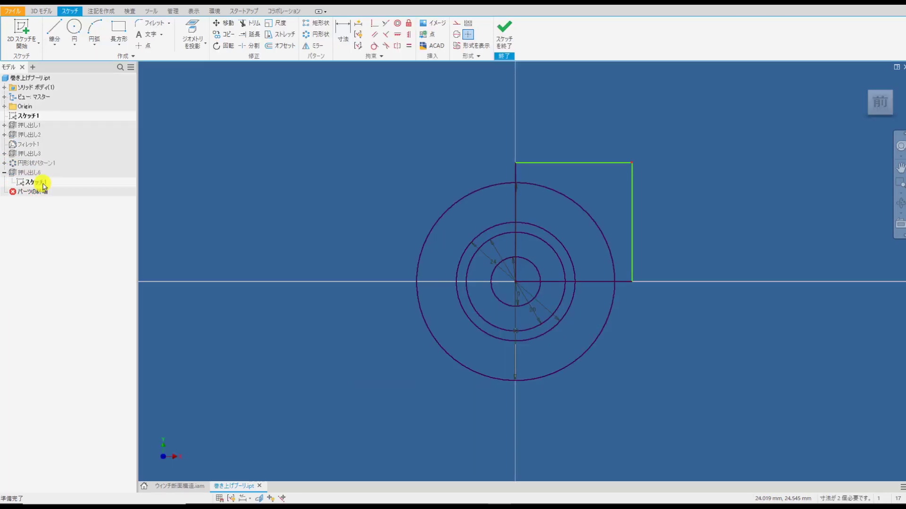
click(508, 47)
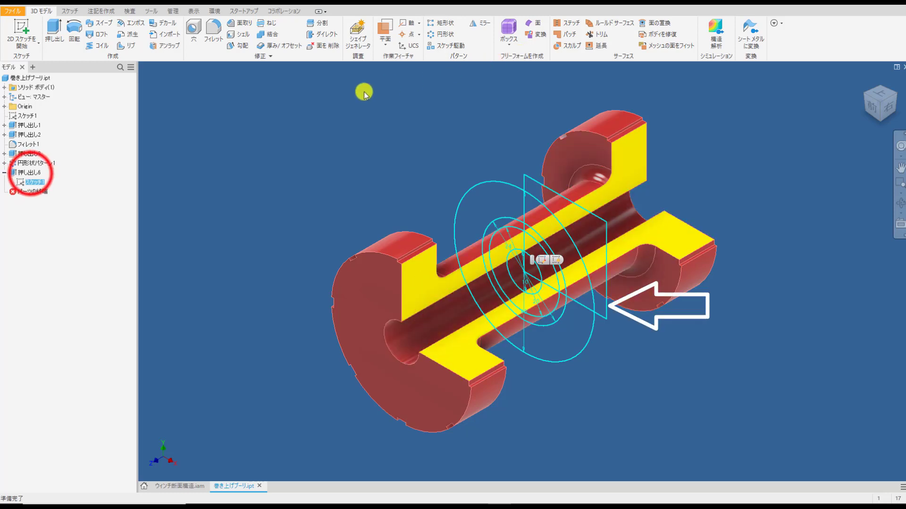
double_click(29, 173)
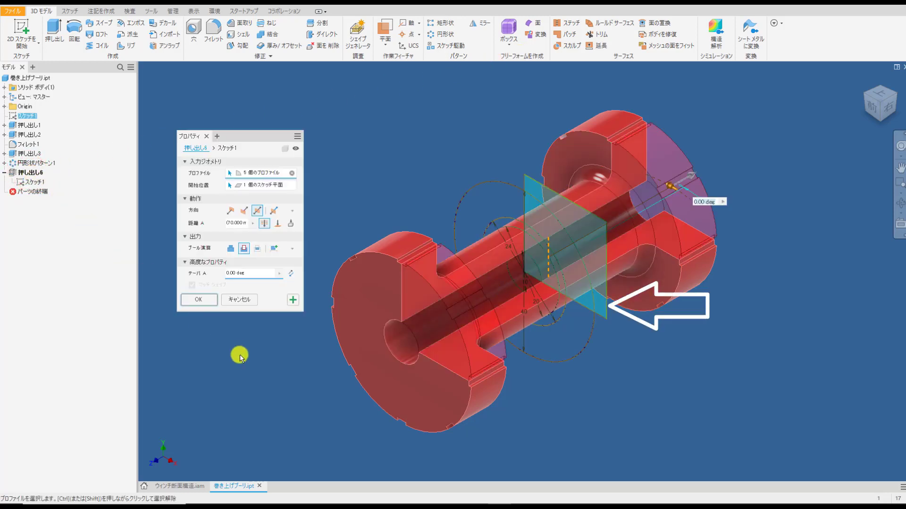
key(Return)
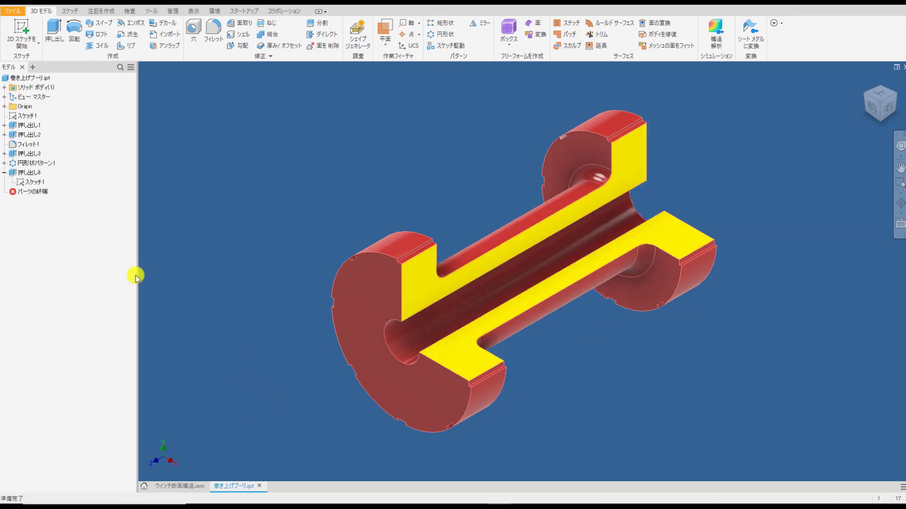
click(36, 173)
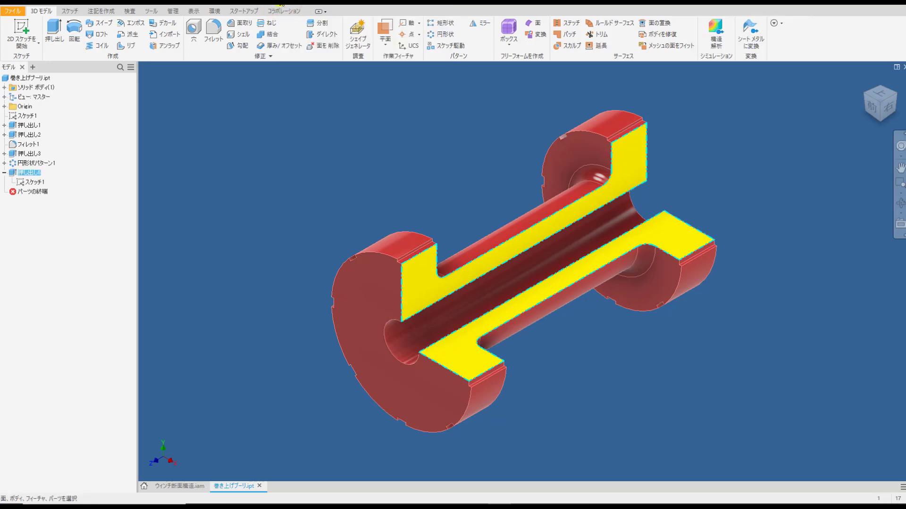
Set the section face colour to bright yellow (RGB 243, 255, 0) and accept it
click(281, 4)
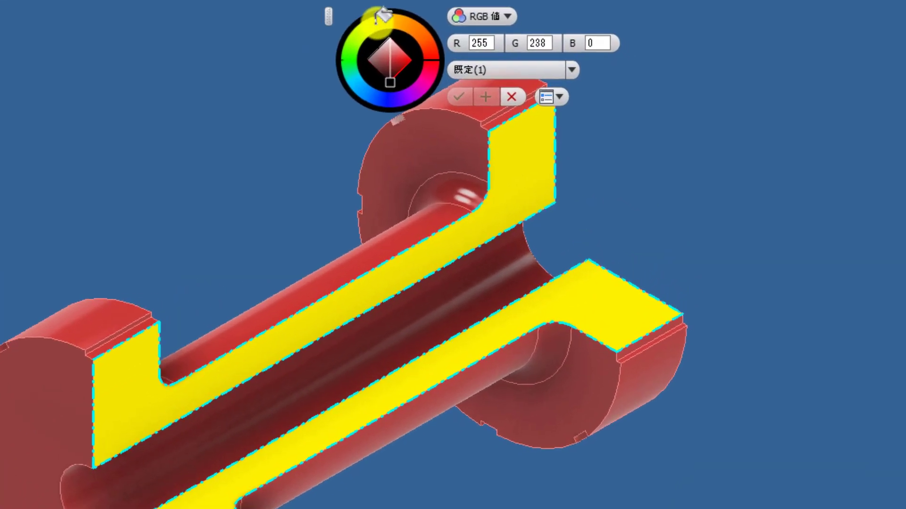
mouse_move(377, 18)
mouse_down()
mouse_move(418, 44)
mouse_move(360, 87)
mouse_move(368, 95)
mouse_move(348, 102)
mouse_move(337, 84)
mouse_move(393, 24)
mouse_move(344, 41)
mouse_move(339, 98)
mouse_move(368, 136)
mouse_move(356, 130)
mouse_move(310, 36)
mouse_move(330, 6)
mouse_move(342, 4)
mouse_up()
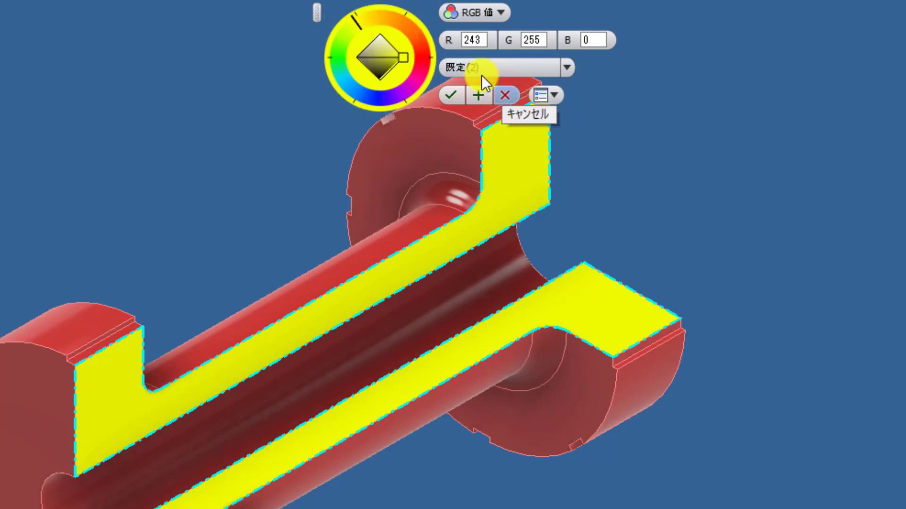
key(Return)
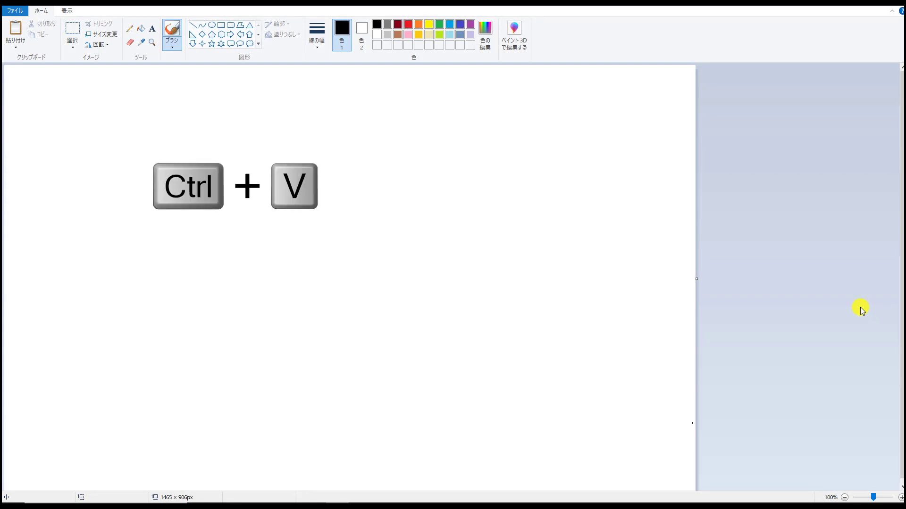
Paste the Inventor screenshot, crop it to the 3D viewport, and view it at 100%
key(ctrl+v)
ctrl+scroll(859, 307, down, 1)
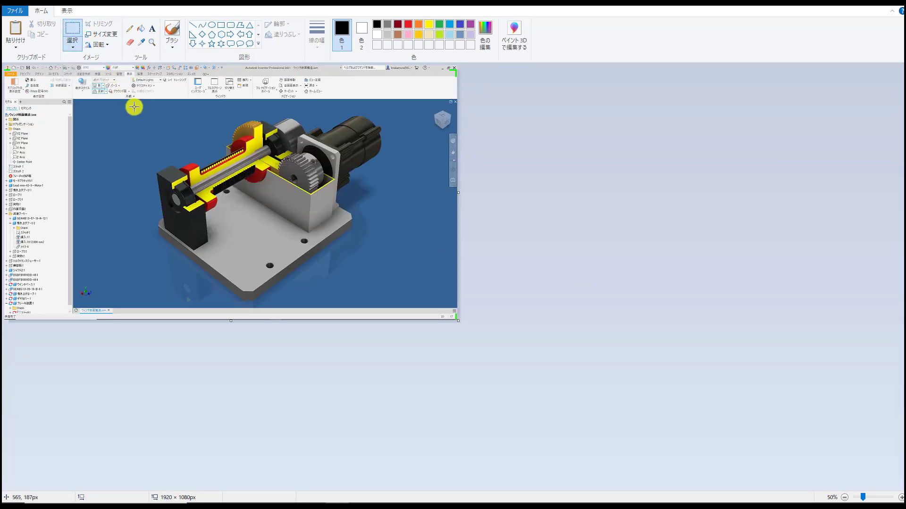
drag(128, 100, 434, 308)
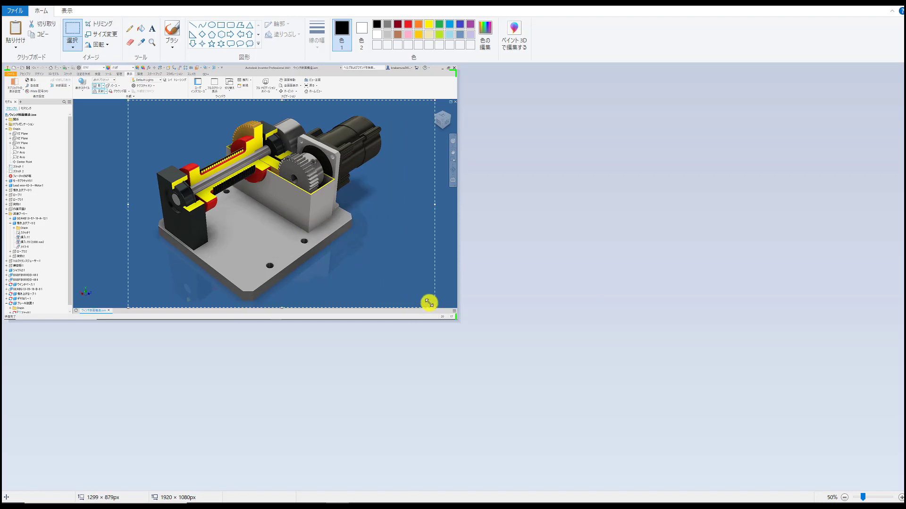
click(102, 28)
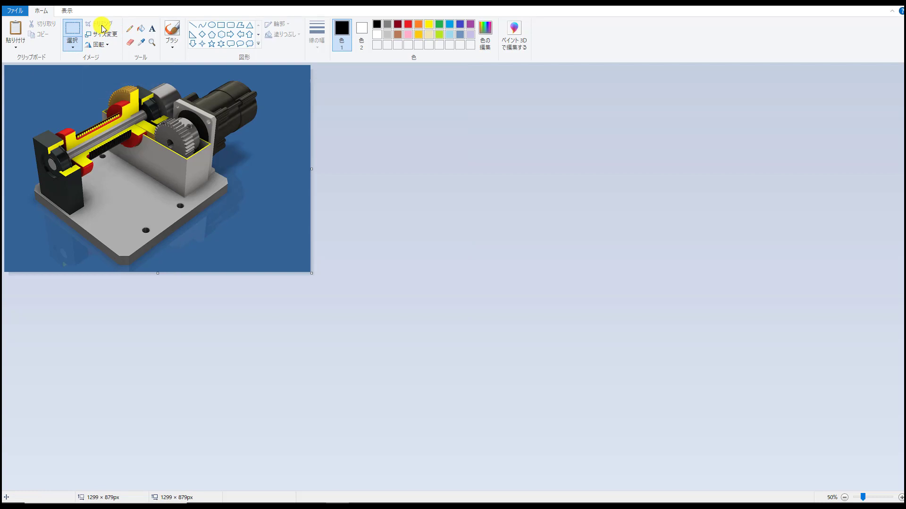
key(ctrl+Page_Up)
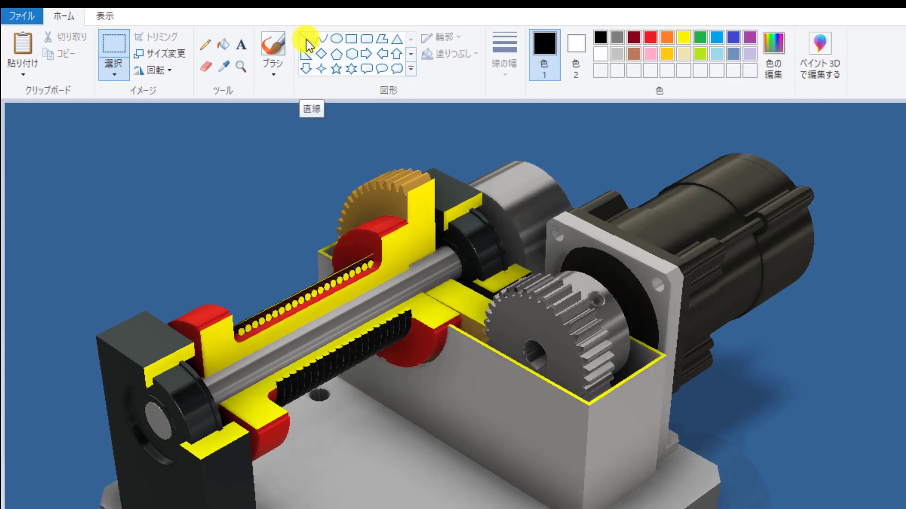
click(193, 27)
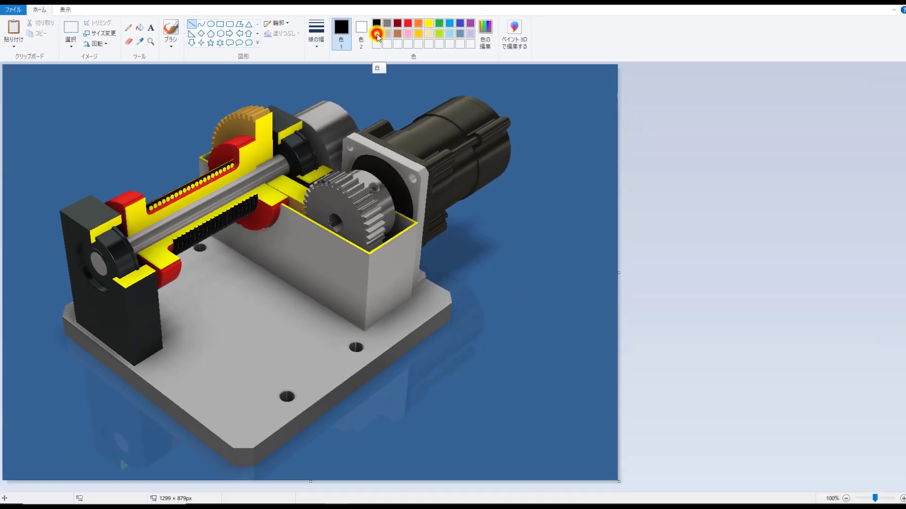
Draw 3 px white leader lines from the motor, pinion gear and base plate
click(376, 34)
drag(470, 176, 532, 231)
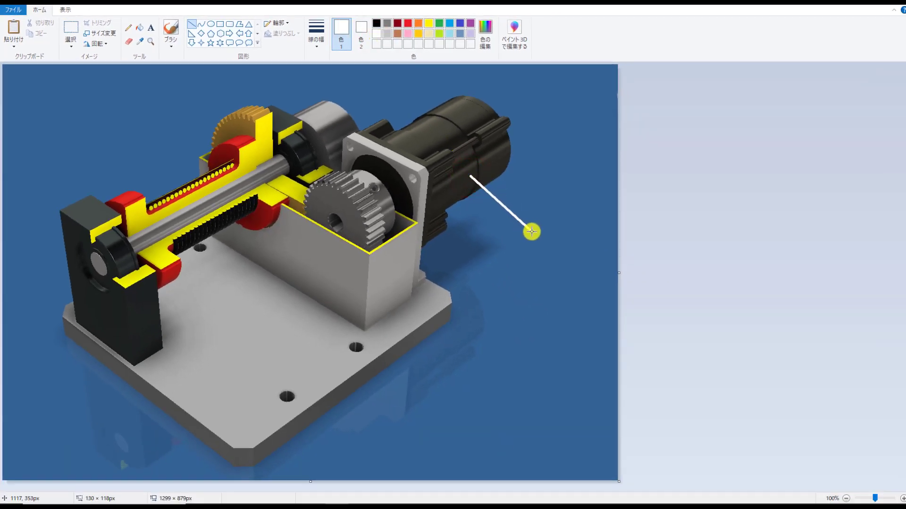
click(317, 41)
click(330, 77)
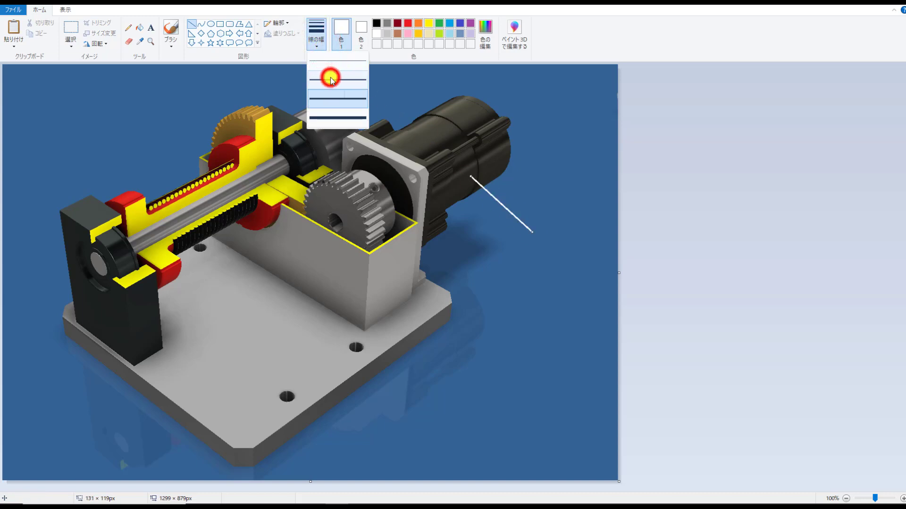
mouse_move(374, 223)
mouse_down()
mouse_move(501, 334)
mouse_move(498, 300)
mouse_up()
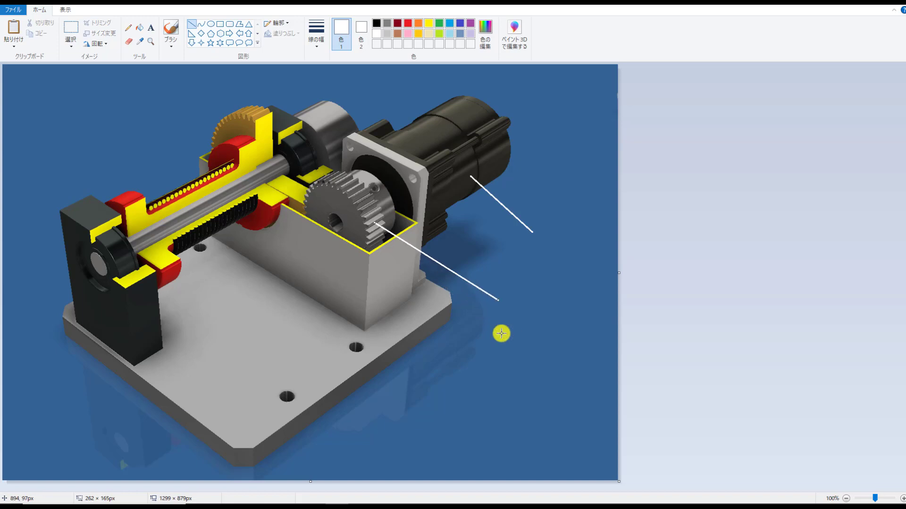
drag(320, 367, 400, 426)
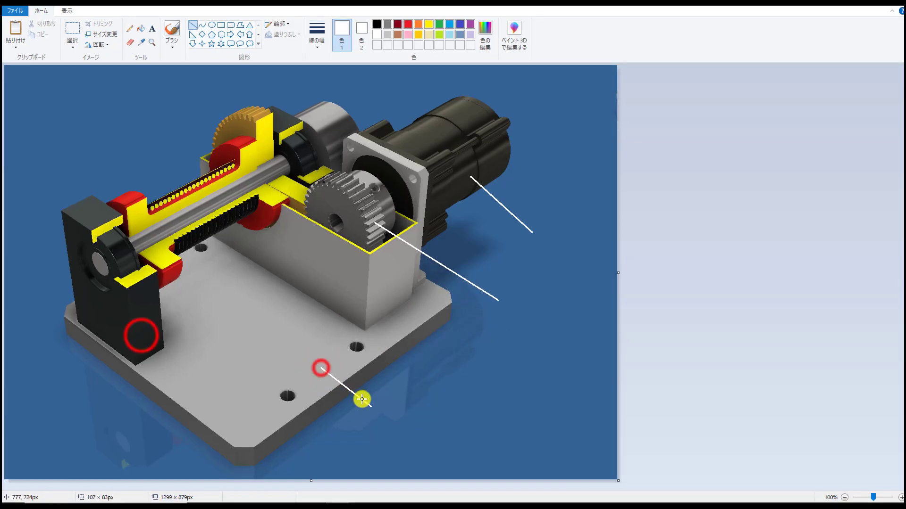
Draw leader lines from the bearing holder, bearing, winding drum, reduction gear, brake and gear cover
drag(141, 336, 126, 441)
drag(112, 240, 76, 151)
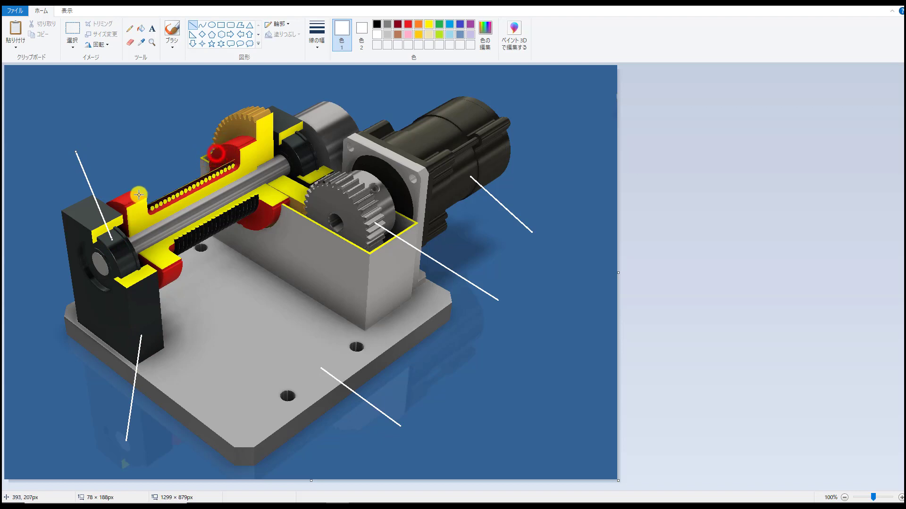
mouse_move(215, 153)
mouse_down()
mouse_move(165, 117)
mouse_move(140, 122)
mouse_up()
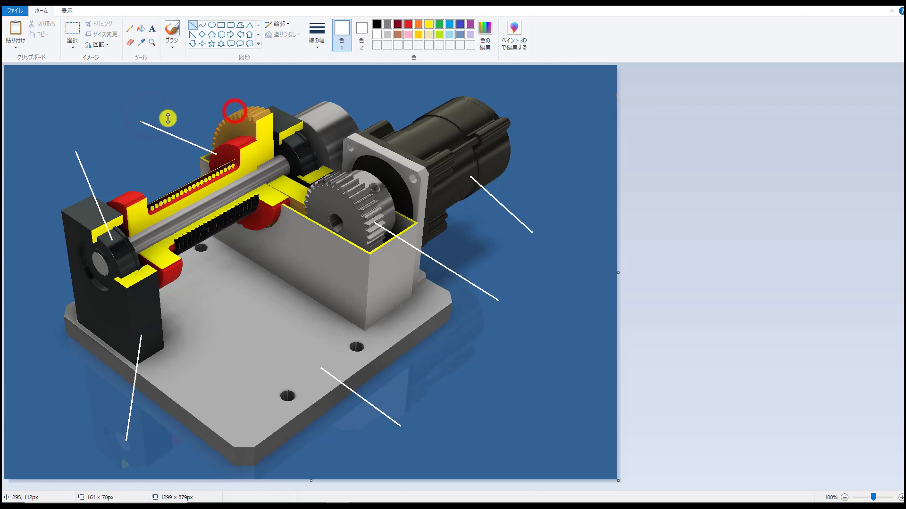
drag(234, 111, 217, 88)
drag(333, 112, 362, 95)
click(380, 295)
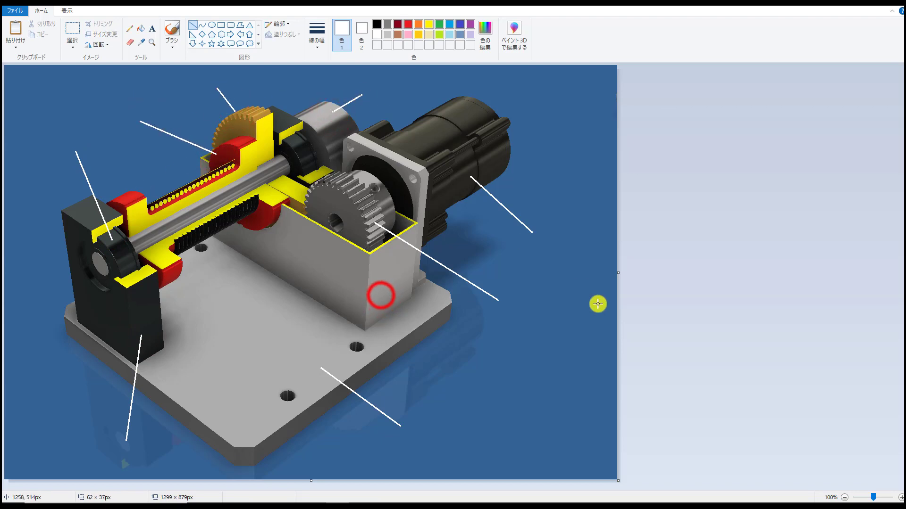
drag(381, 296, 483, 377)
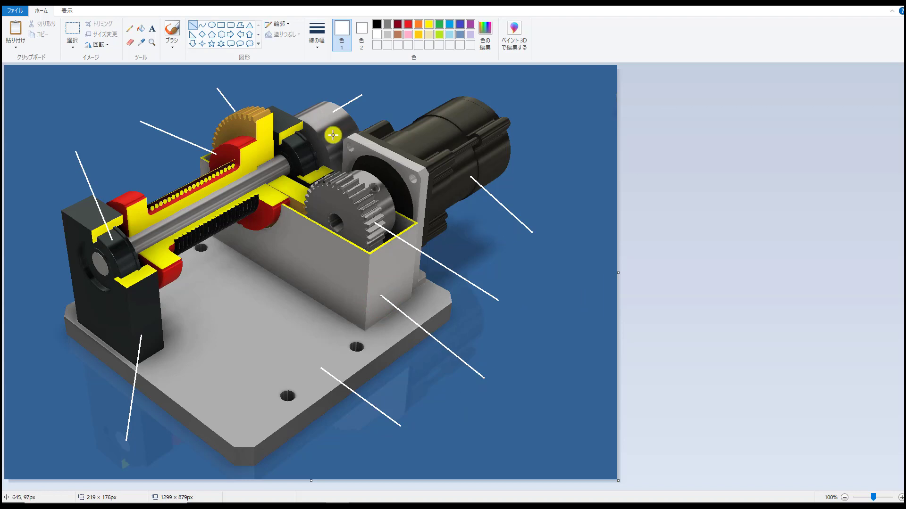
Add bold white labels 駆動モータ and ピニオンギヤ at the motor and pinion gear lines
click(152, 29)
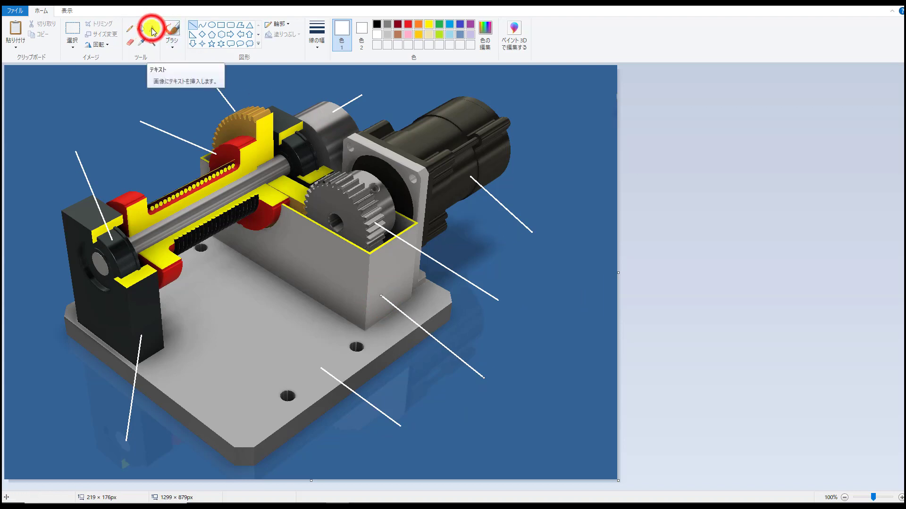
click(497, 248)
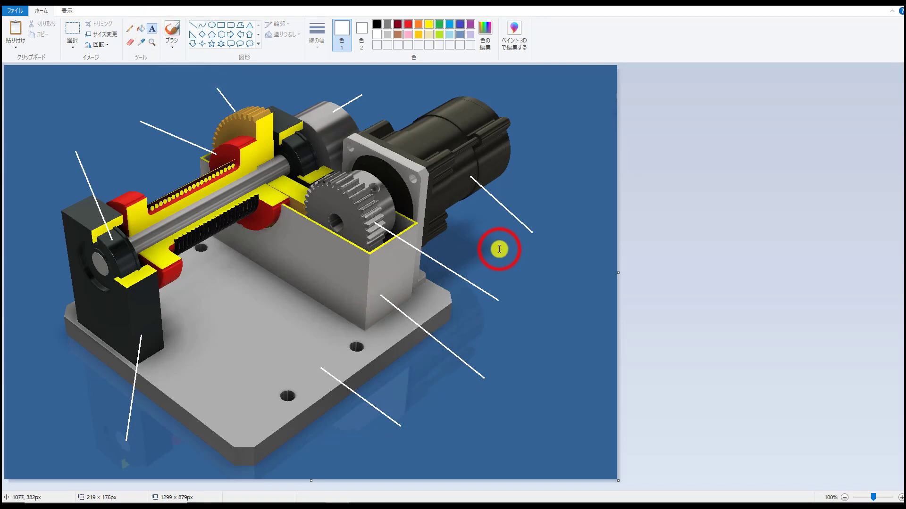
text(駆動モータ)
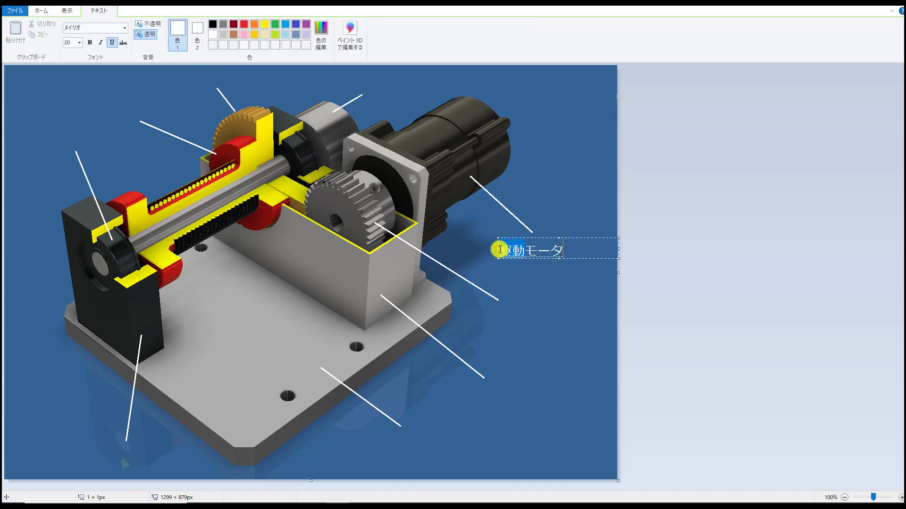
key(ctrl+a)
key(ctrl+b)
click(491, 314)
text(ピニオンギヤ)
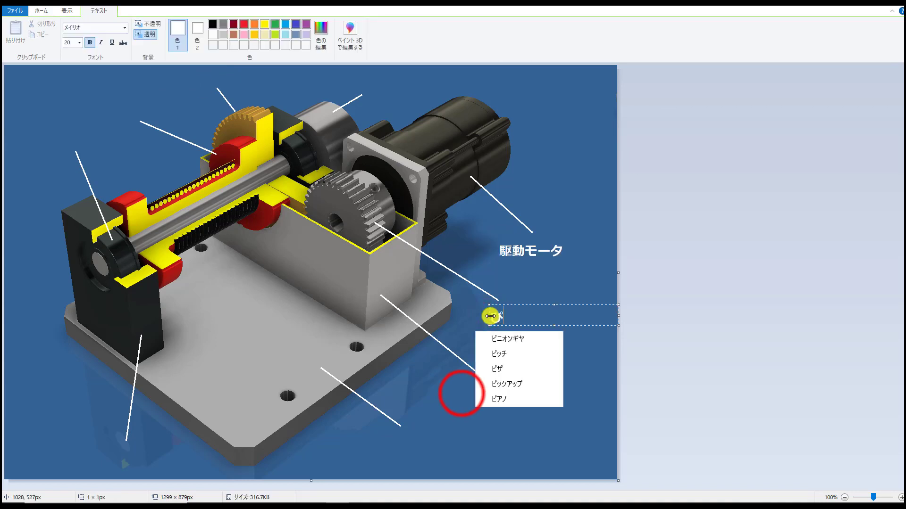
key(Return)
Label the gear cover, base plate and bearing holder lines ギヤカバー, ベース板 and ベアリングホルダ
click(461, 392)
click(461, 393)
text(ギヤカバー)
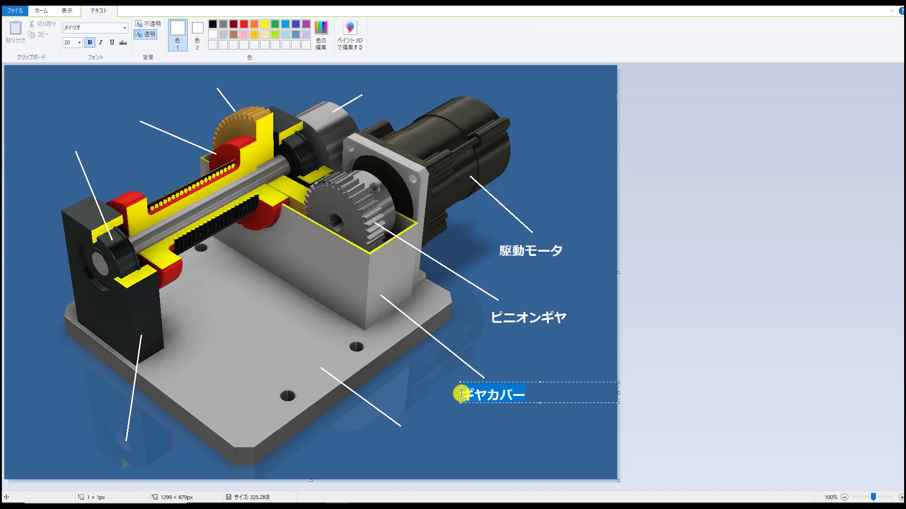
click(385, 439)
text(ベース板)
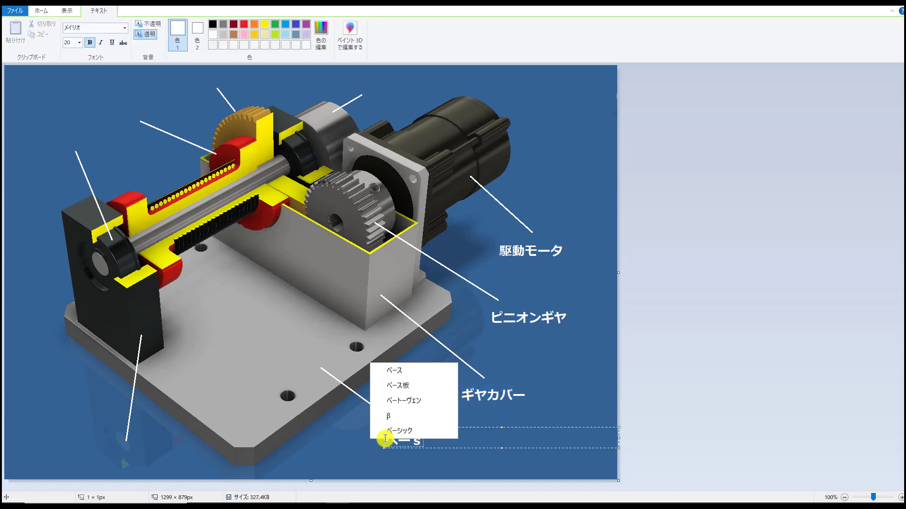
key(Return)
click(82, 456)
click(83, 459)
text(ベアリングホルダ)
key(Return)
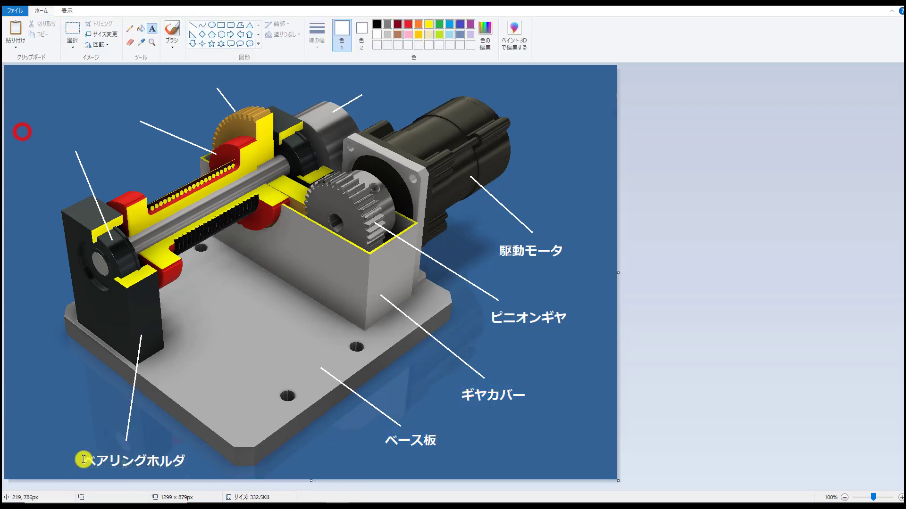
Label the bearing, winding drum and reduction gear lines ベアリング, 巻取りドラム and 減速ギヤ
click(21, 132)
text(ベアリング)
click(103, 99)
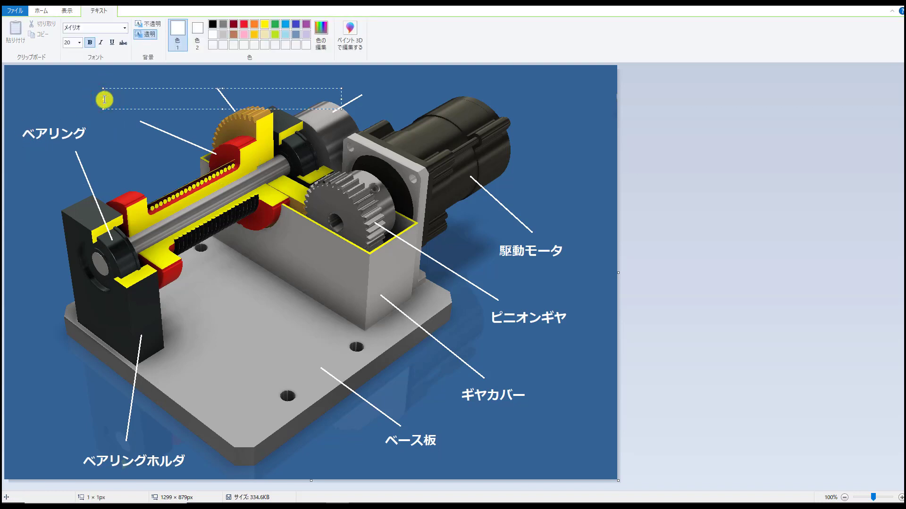
text(makitoridor)
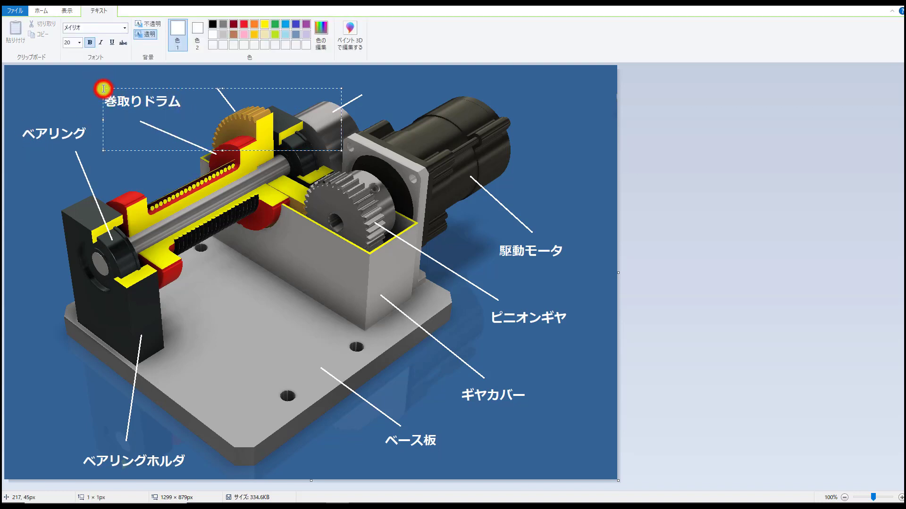
drag(104, 99, 94, 104)
click(177, 74)
click(179, 74)
text(げんそくぎや)
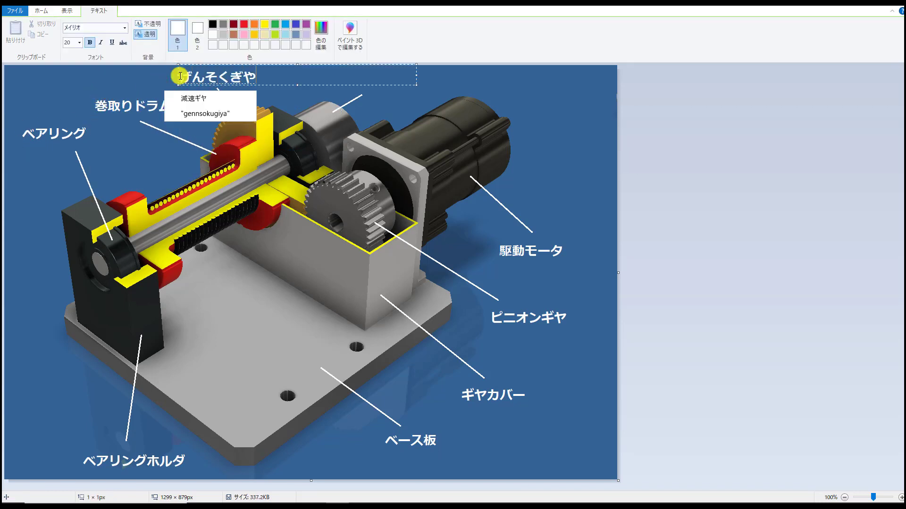
key(space)
key(Return)
click(348, 85)
Label the brake line ブレーキ and add the title ウィンチ構造図 at bottom right
click(350, 83)
text(ぶれーき)
key(Return)
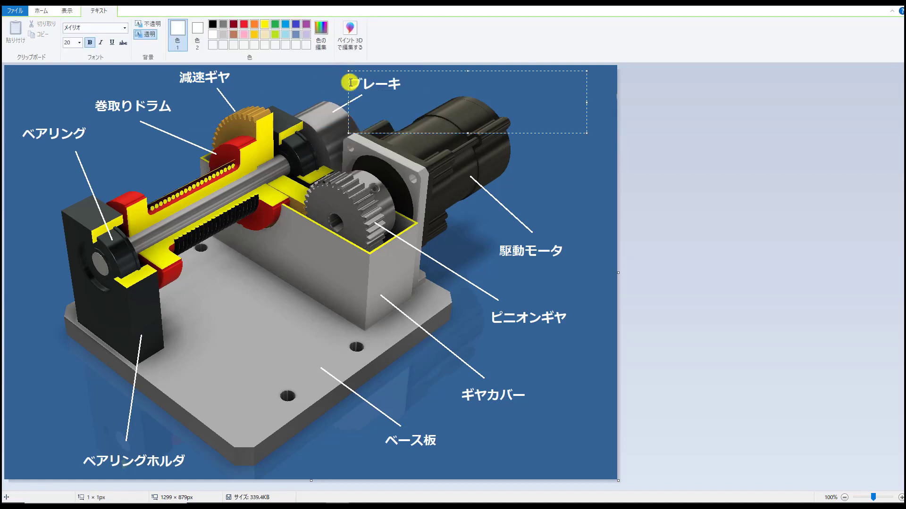
click(481, 443)
text(ういんちこうぞうず)
key(space)
Commit the ウィンチ構造図 title, completing the nine-label winch diagram in Paint
key(Return)
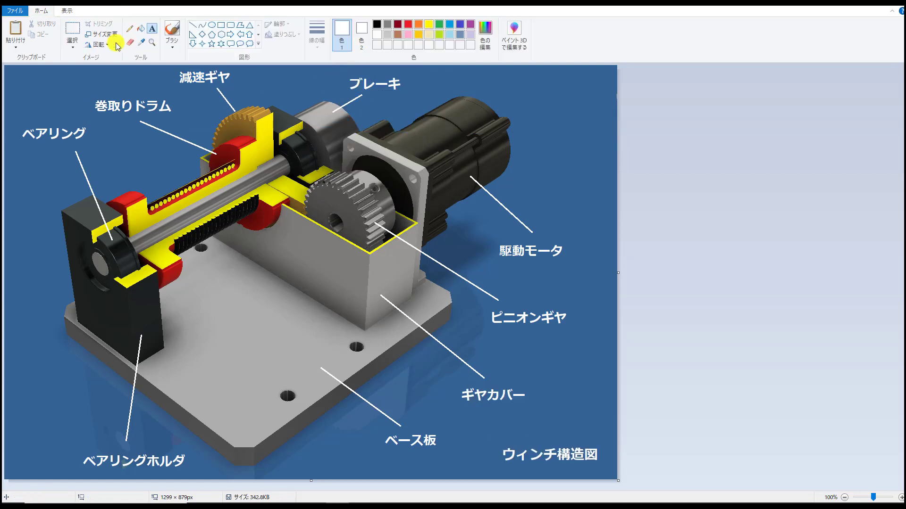